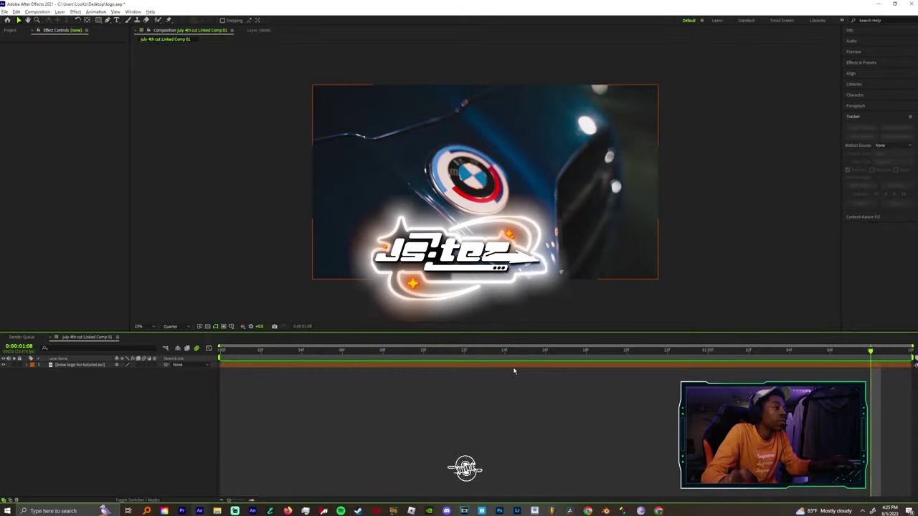
Duplicate the bmw logo for tutorial.avi layer with the playhead at the start of the composition
left_click(510, 366)
left_click_drag(506, 352, 219, 352)
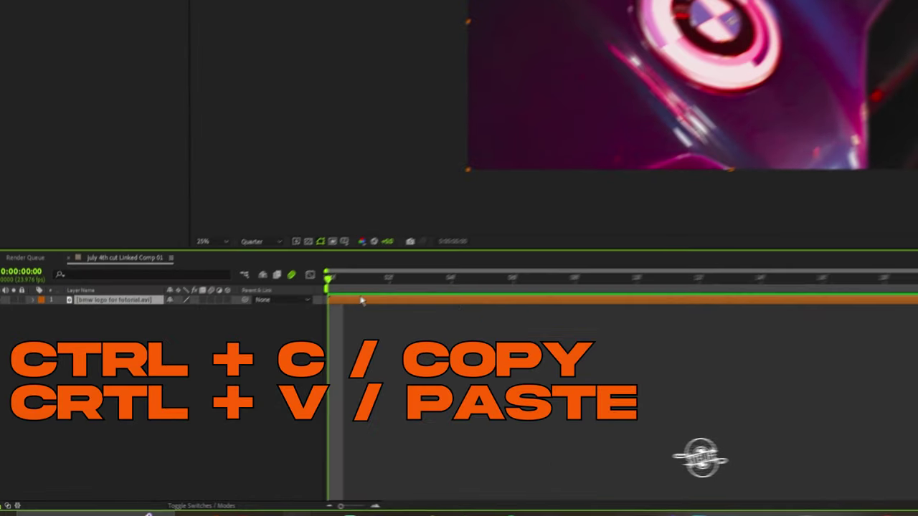
key("ctrl+c")
key("ctrl+v")
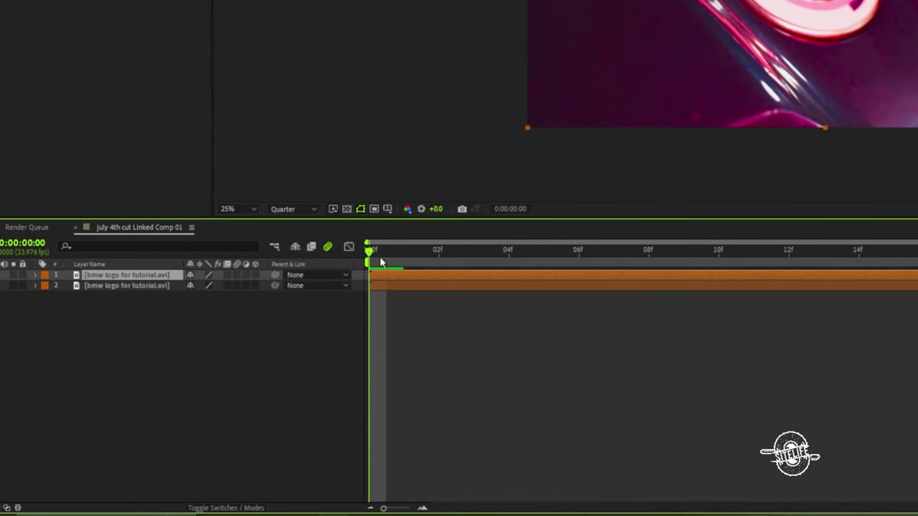
Rename the upper copy of the footage layer to logo
key("space")
key("space")
key("Return")
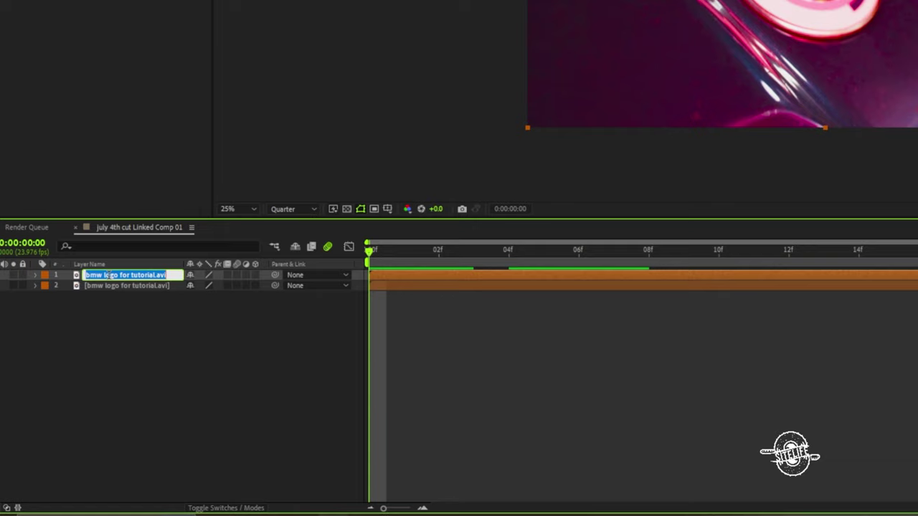
type("logo")
key("Return")
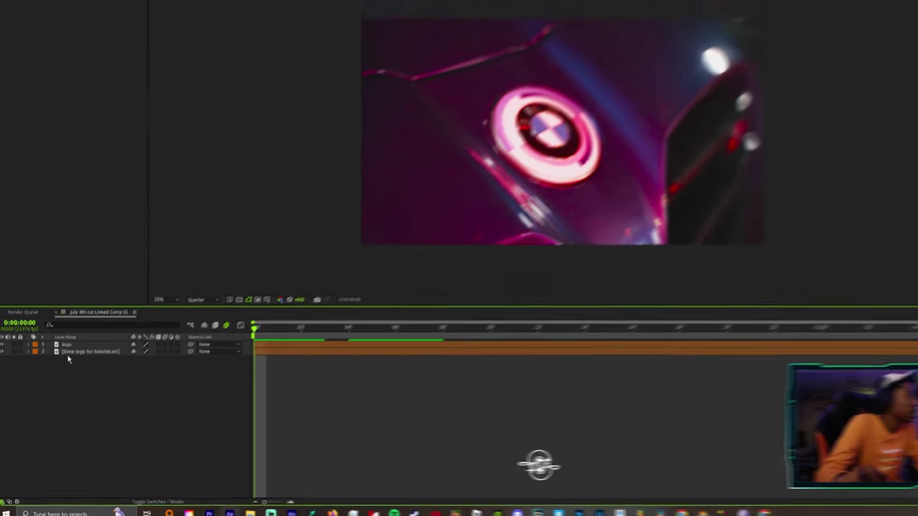
Rotoscope the emblem's blue and white centre on the logo layer with feather 25 and motion blur, and freeze the result
double_click(67, 345)
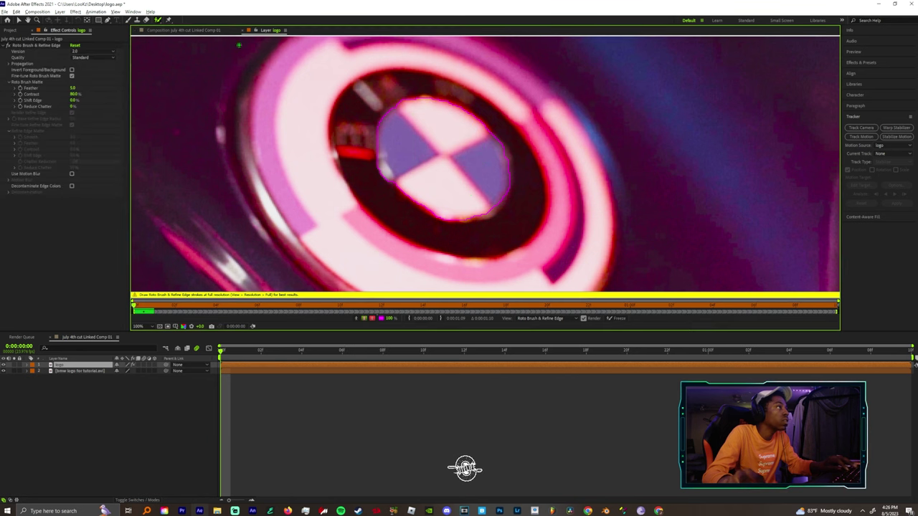
left_click(185, 30)
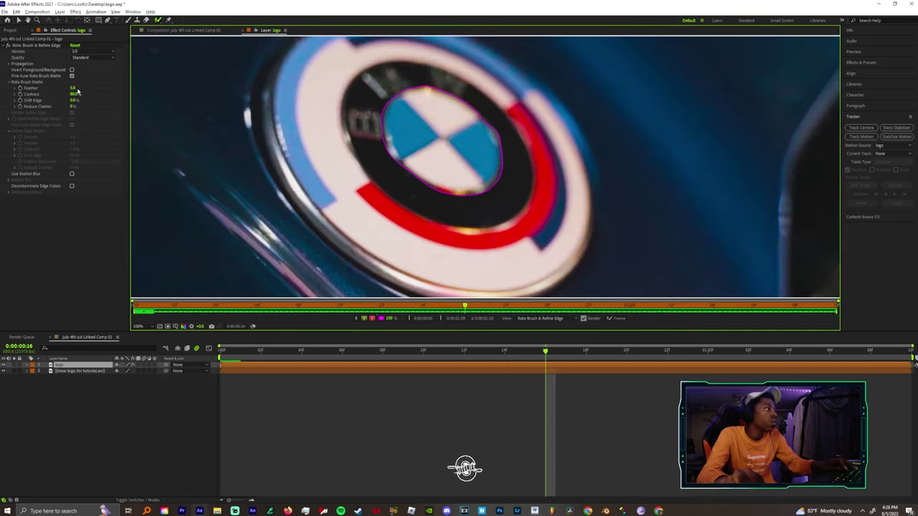
left_click(613, 320)
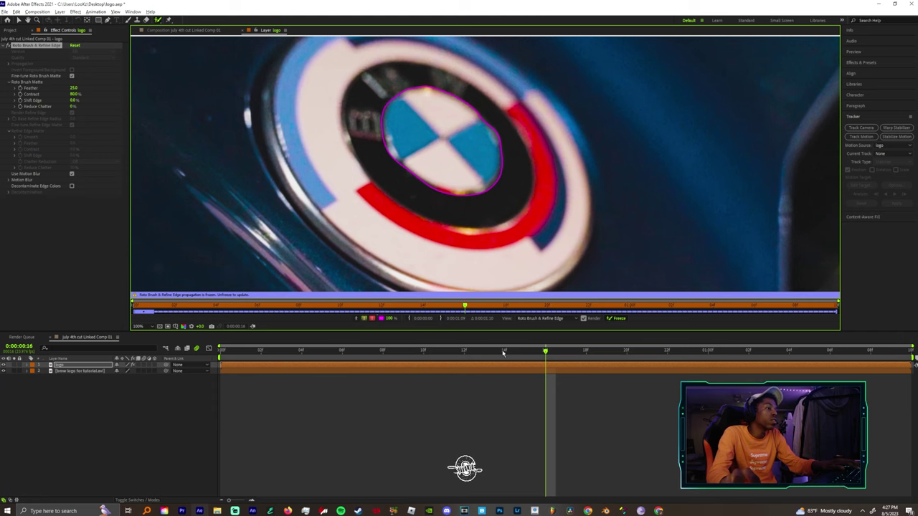
left_click_drag(502, 352, 585, 350)
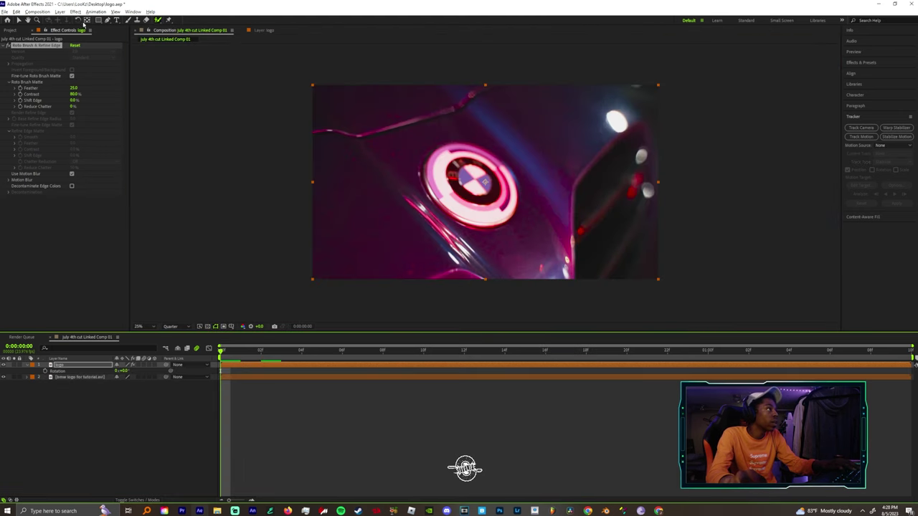
Move the logo layer's anchor point to the emblem's centre, about 1810, 1046, and keyframe it at frame 0
left_click(87, 20)
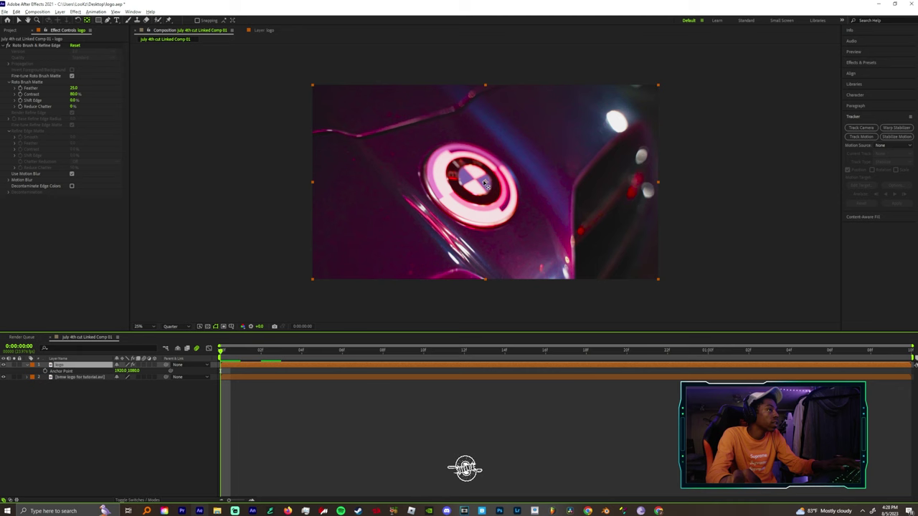
left_click_drag(485, 184, 478, 185)
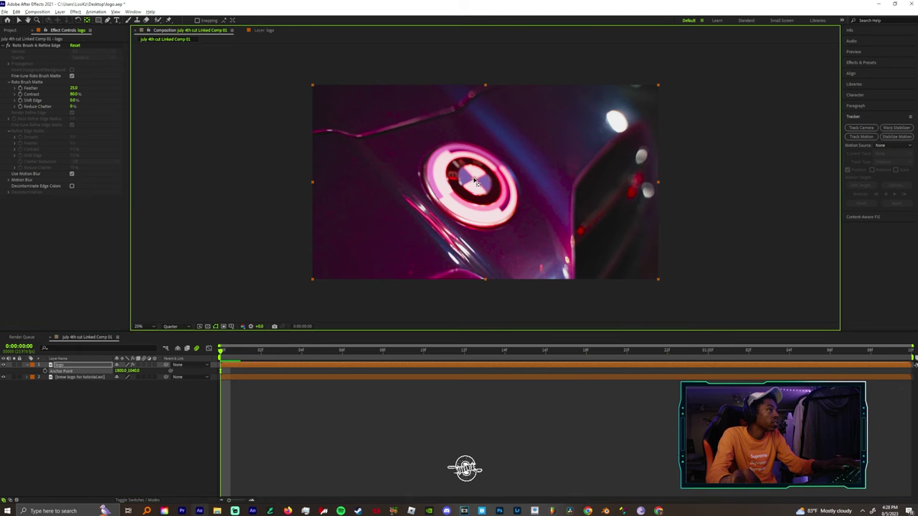
scroll(477, 183, "up", 4)
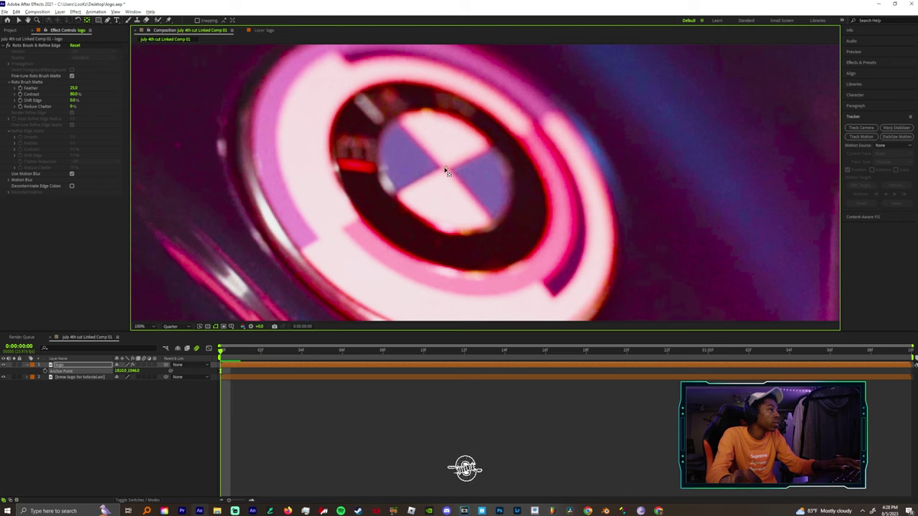
scroll(457, 179, "down", 1)
scroll(460, 181, "up", 1)
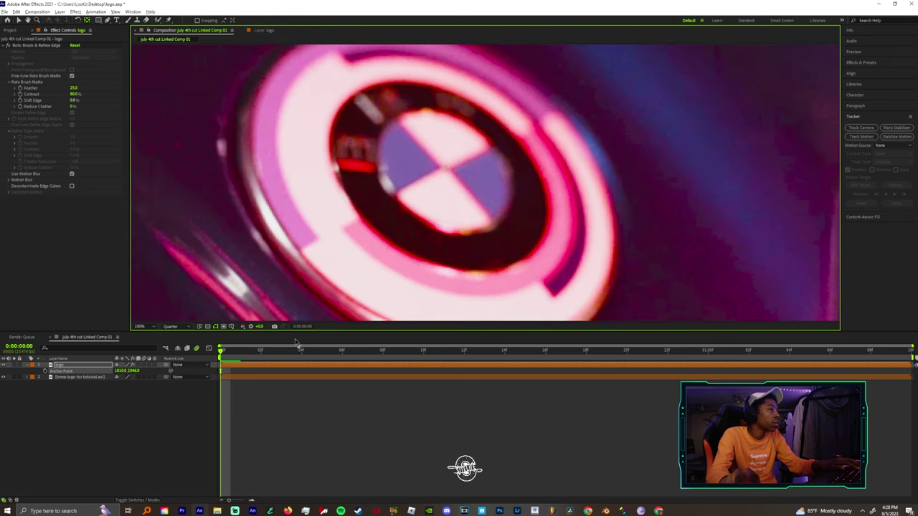
left_click(45, 372)
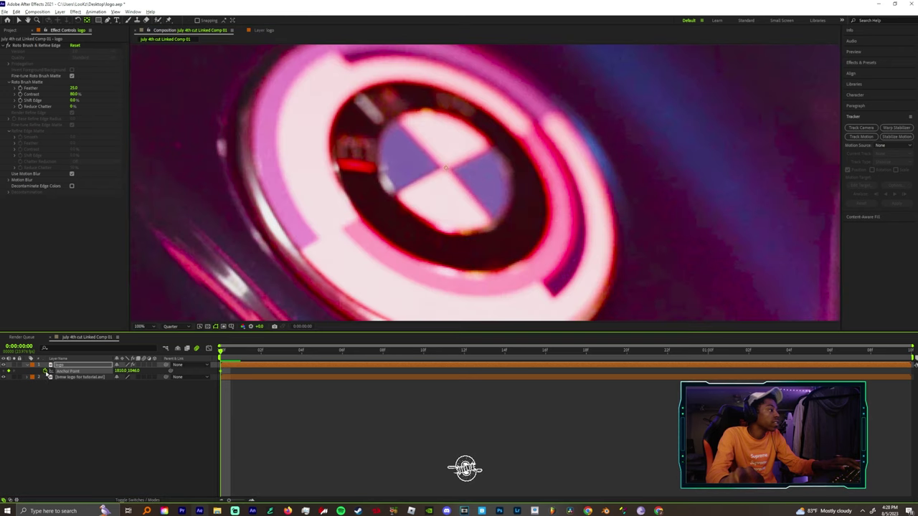
Keyframe the anchor point onto the emblem's centre at frames 5, 3 and 2
key("space")
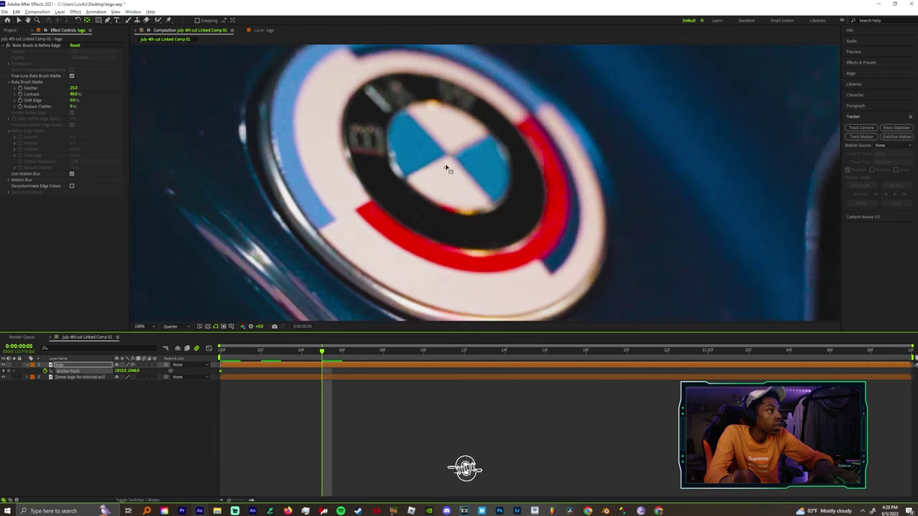
left_click_drag(445, 172, 448, 161)
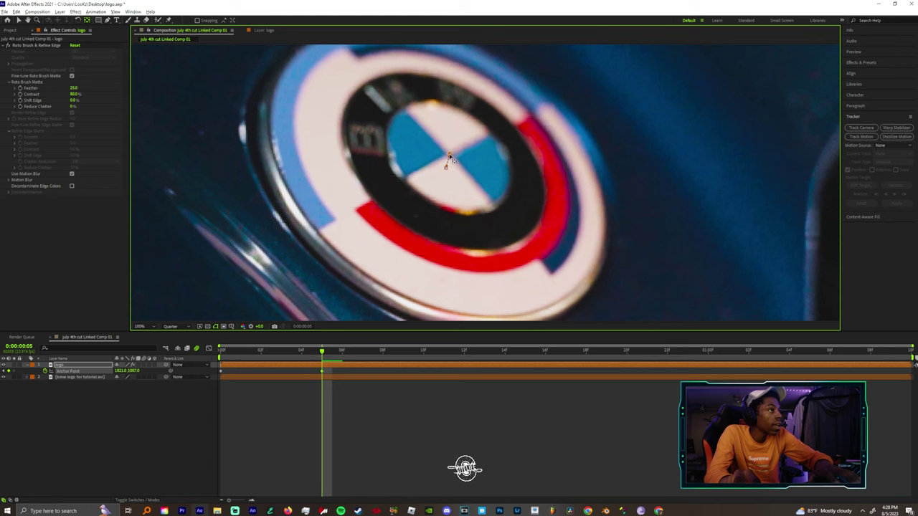
key("Page_Up")
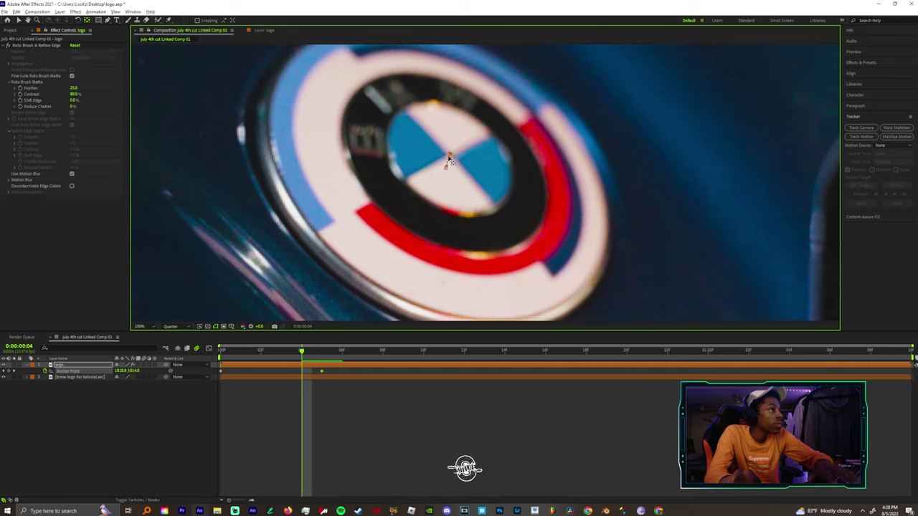
key("Page_Up")
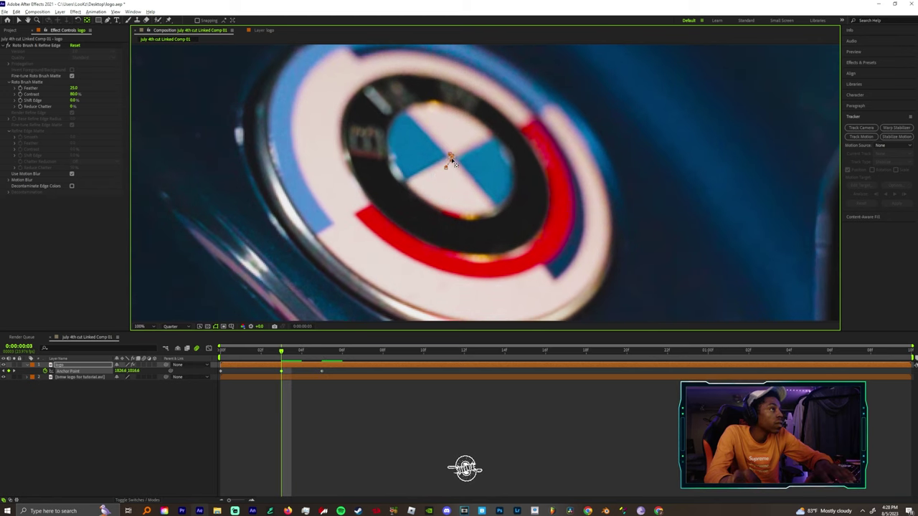
key("Page_Up")
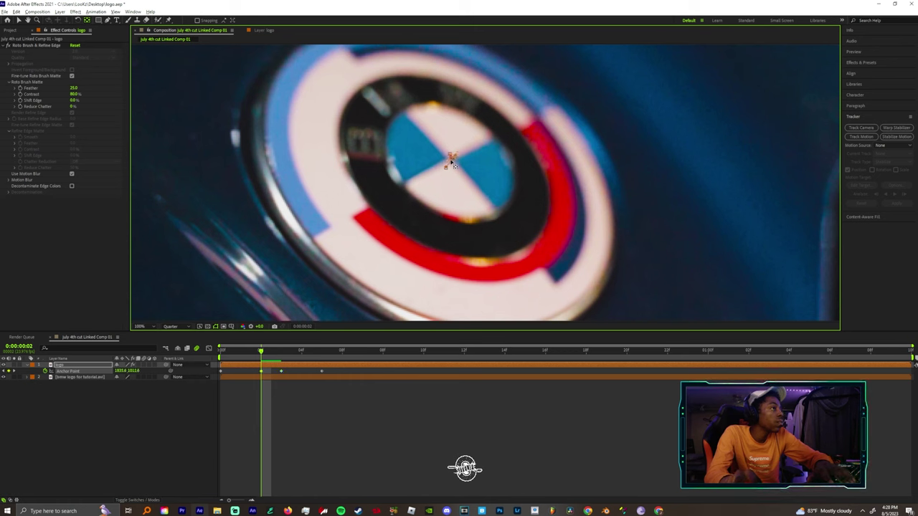
Step forward through the clip and keyframe the anchor point onto the emblem's centre at frame 7
key("Page_Down")
key("Page_Down")
key("Page_Down")
key("Page_Down")
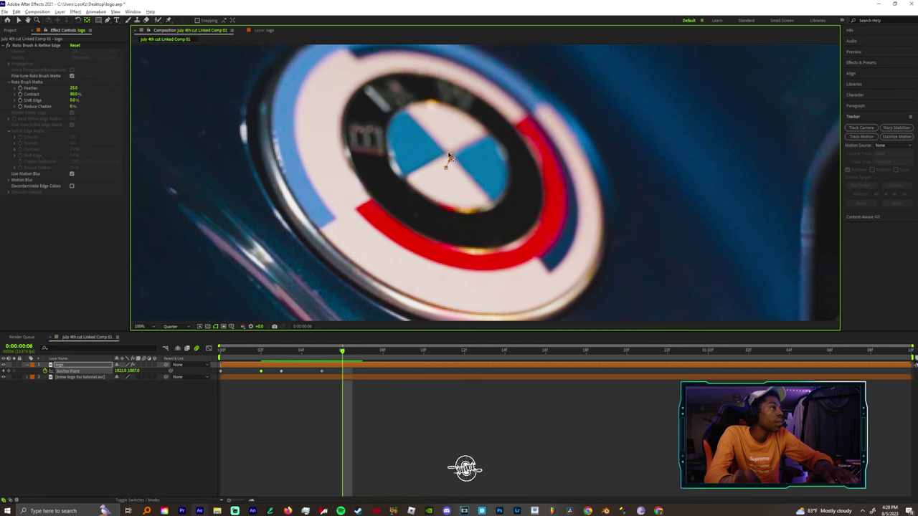
key("Page_Down")
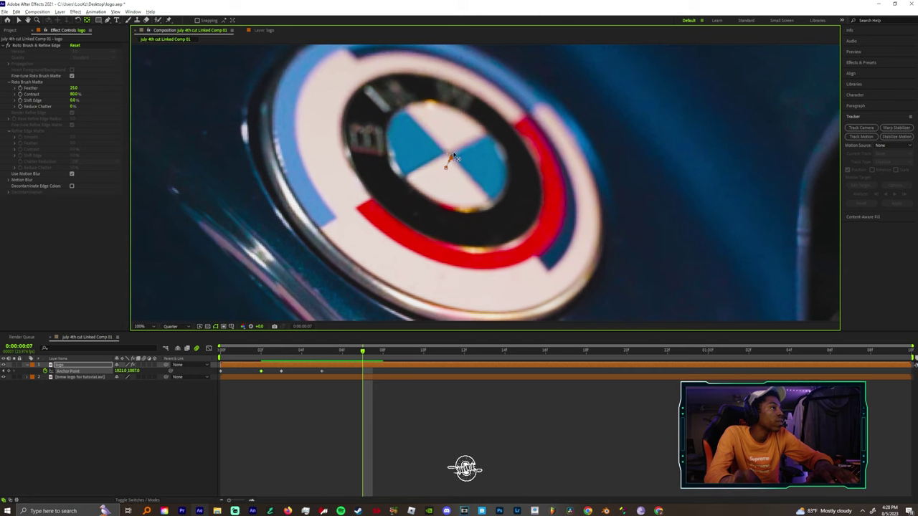
key("Page_Down")
key("Page_Down")
key("Page_Down")
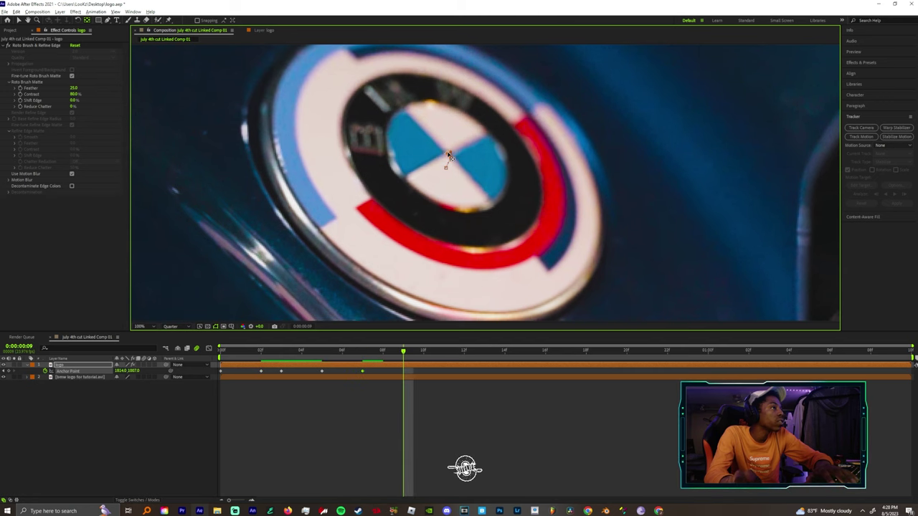
Keep keyframing the anchor point onto the emblem's centre every few frames from frame 10 through 0:00:01:08
left_click_drag(449, 155, 448, 154)
key("Page_Down")
key("Page_Down")
key("Page_Down")
key("Page_Down")
key("Page_Down")
key("Page_Down")
key("Page_Down")
key("Page_Down")
left_click_drag(448, 154, 445, 153)
key("Page_Down")
key("Page_Down")
key("Page_Down")
key("Page_Down")
left_click_drag(444, 153, 439, 157)
key("Page_Down")
key("Page_Down")
left_click_drag(439, 157, 437, 158)
key("Page_Down")
key("Page_Down")
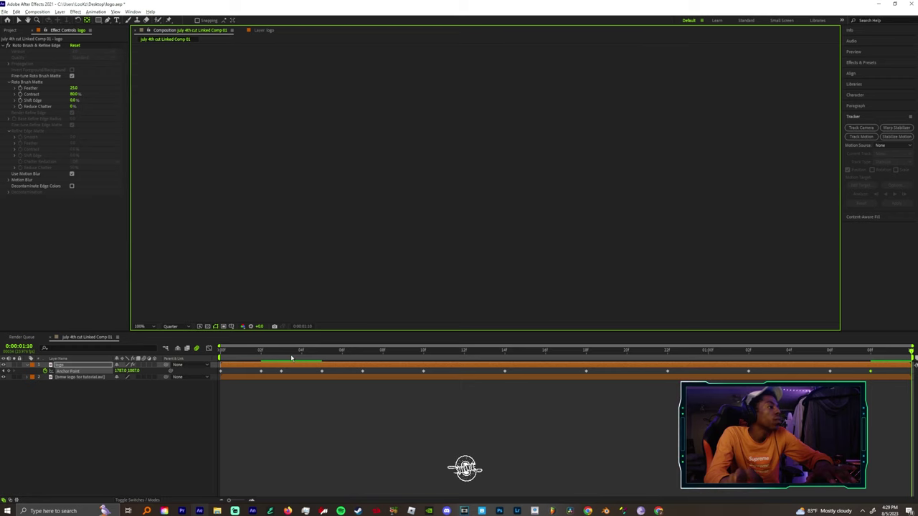
Show the logo layer's Rotation property and add a keyframe for it at frame 0
left_click_drag(291, 357, 240, 357)
left_click(63, 367)
key("r")
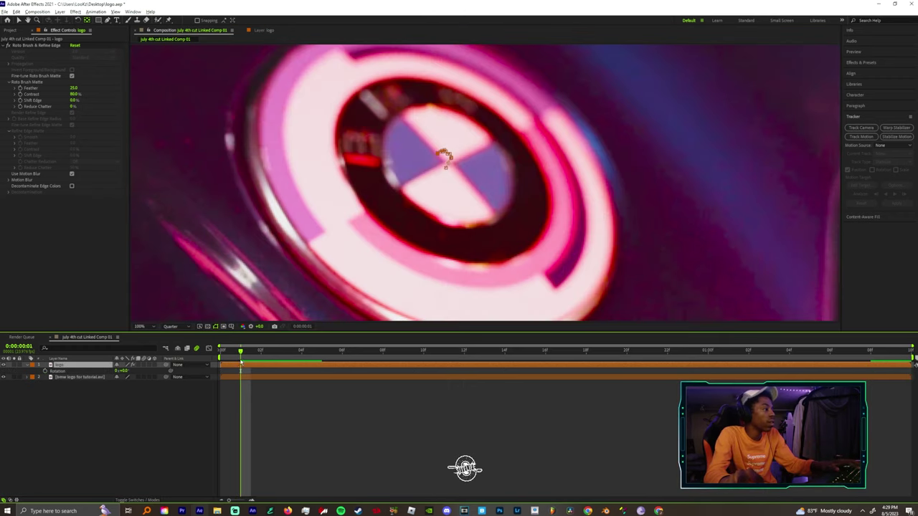
left_click(45, 371)
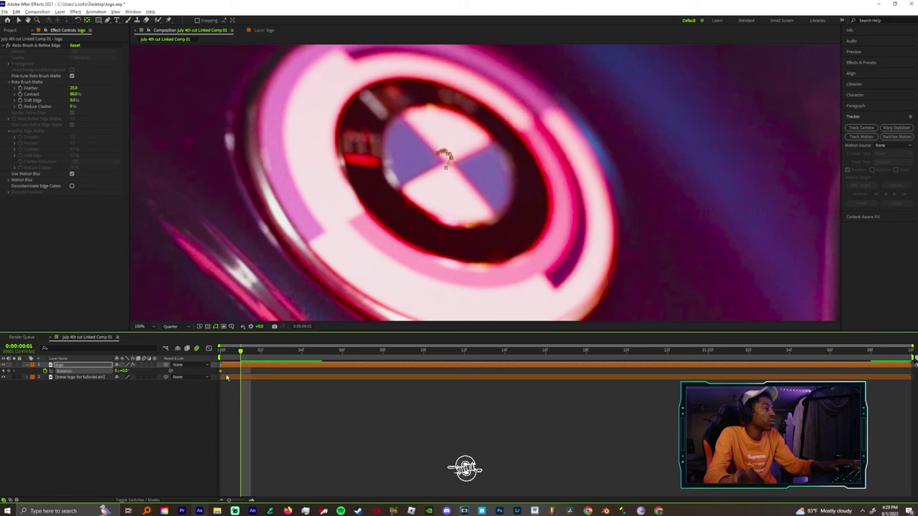
Set the logo layer's Rotation to about 7x+67° at 0:00:01:09 and preview the spin
left_click_drag(263, 352, 891, 352)
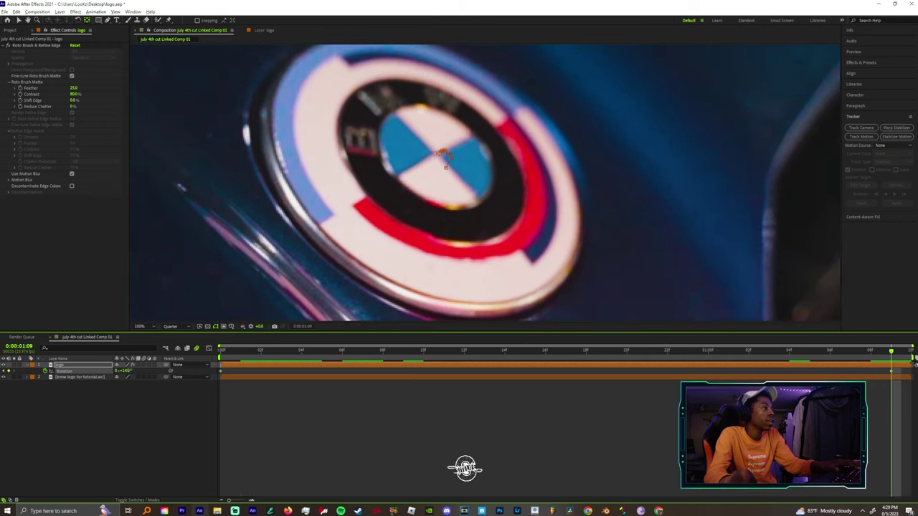
left_click_drag(128, 371, 43, 378)
key("space")
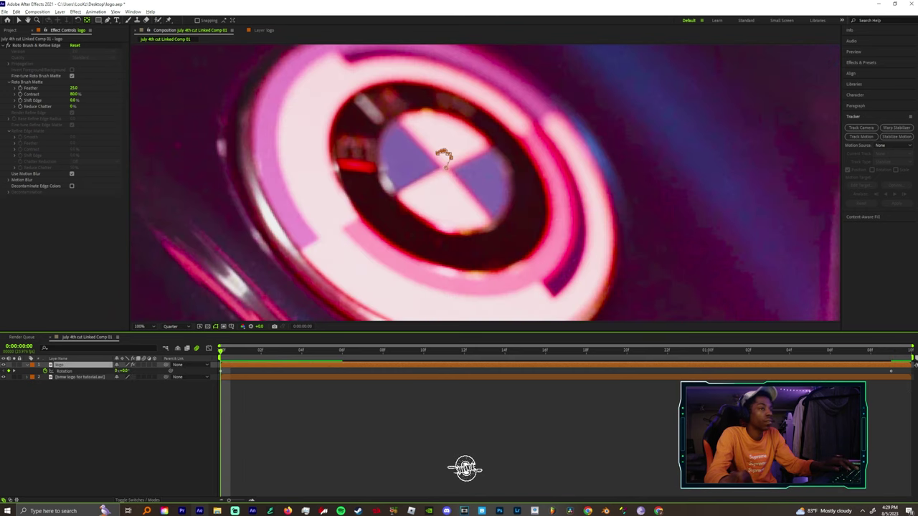
Apply Easy Ease to both Rotation keyframes and select them in the graph editor
left_click_drag(901, 370, 80, 405)
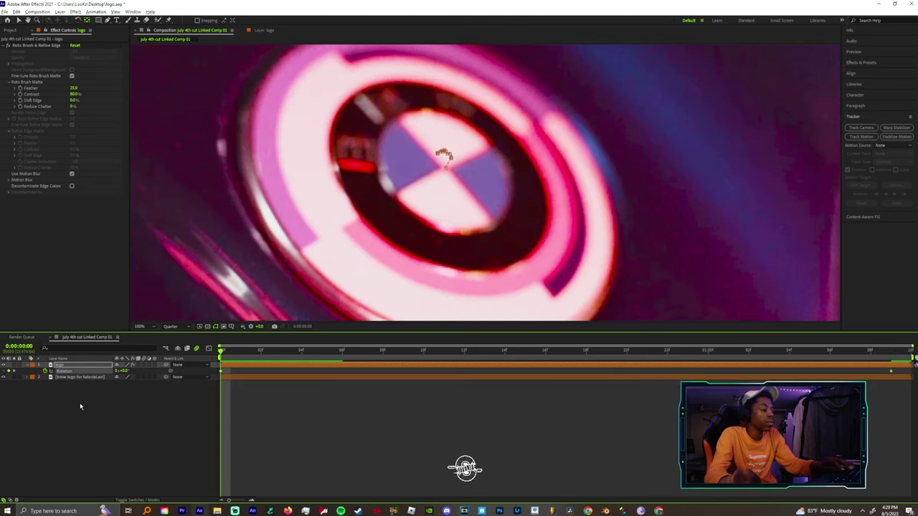
key("F9")
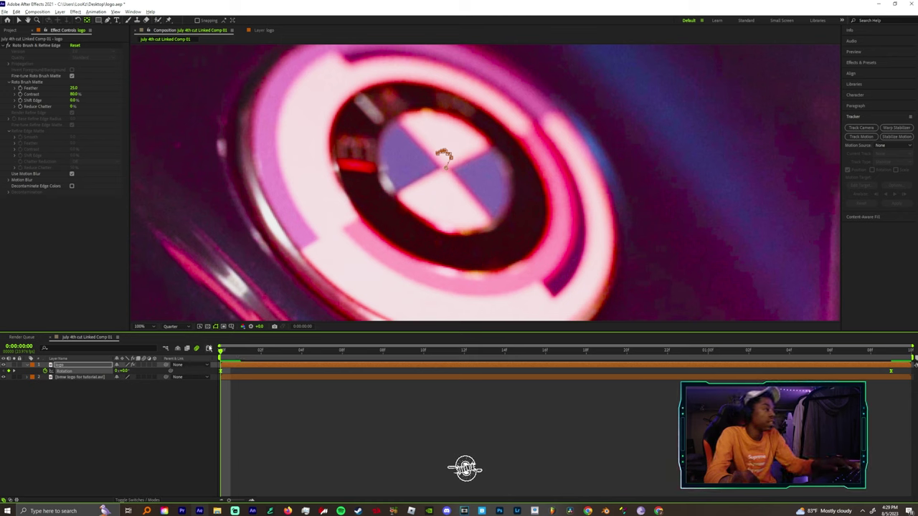
left_click(209, 349)
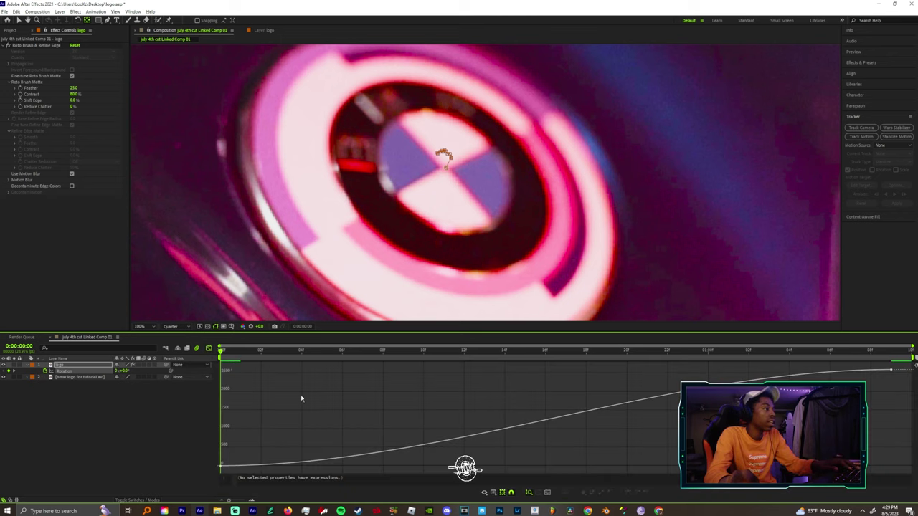
left_click(223, 466)
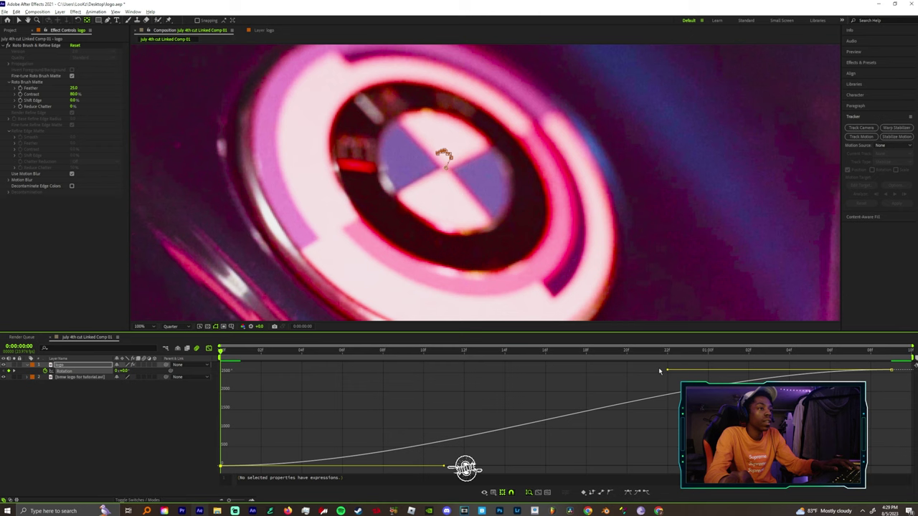
Reshape the Rotation curve so the spin starts fast and eases out gradually towards the last keyframe
left_click_drag(666, 373, 864, 381)
key("space")
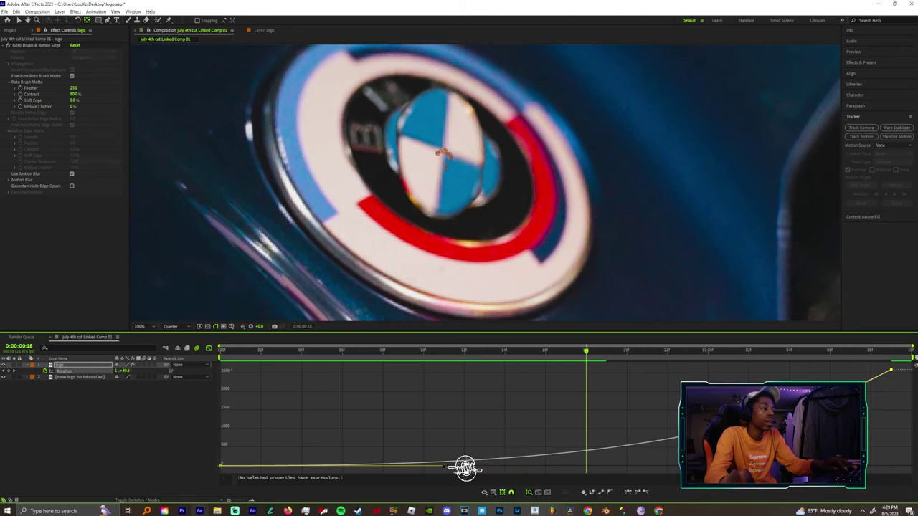
left_click_drag(444, 467, 301, 376)
left_click_drag(867, 380, 469, 372)
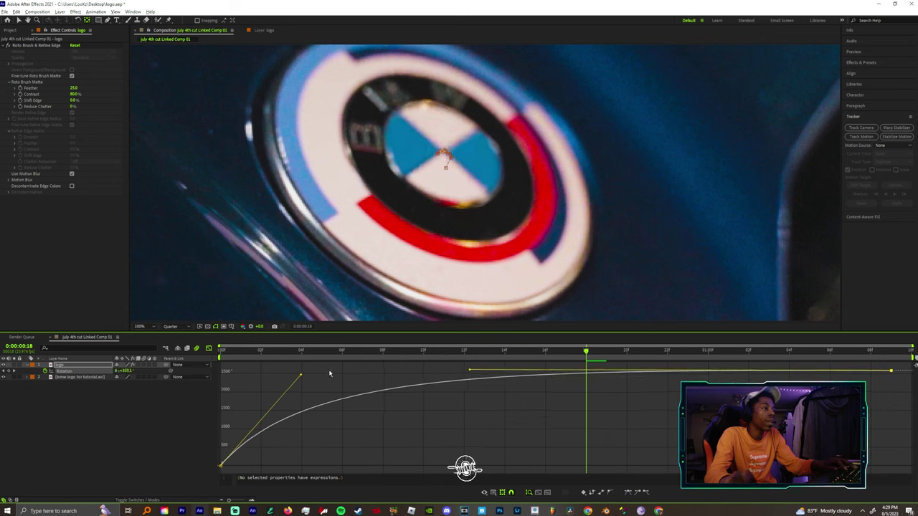
left_click_drag(302, 378, 300, 398)
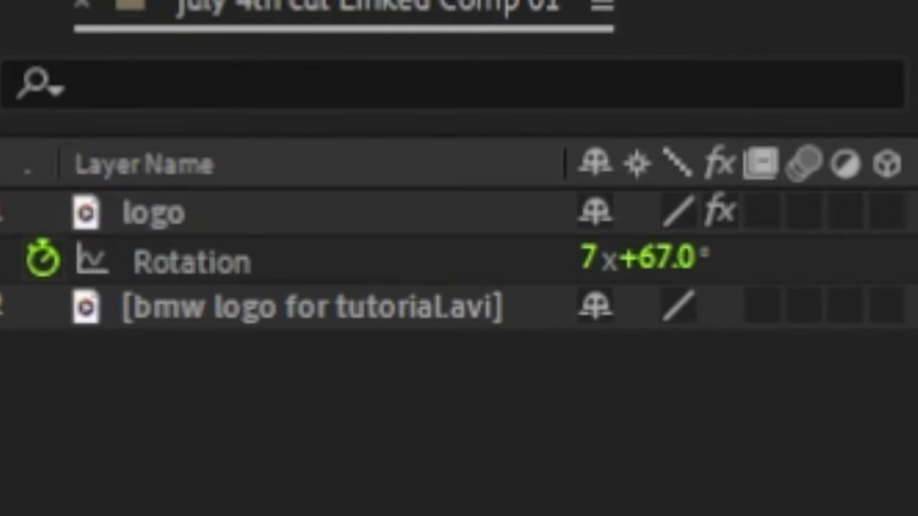
Set the logo layer's Rotation at the last keyframe to exactly 7x+0°
left_click(674, 259)
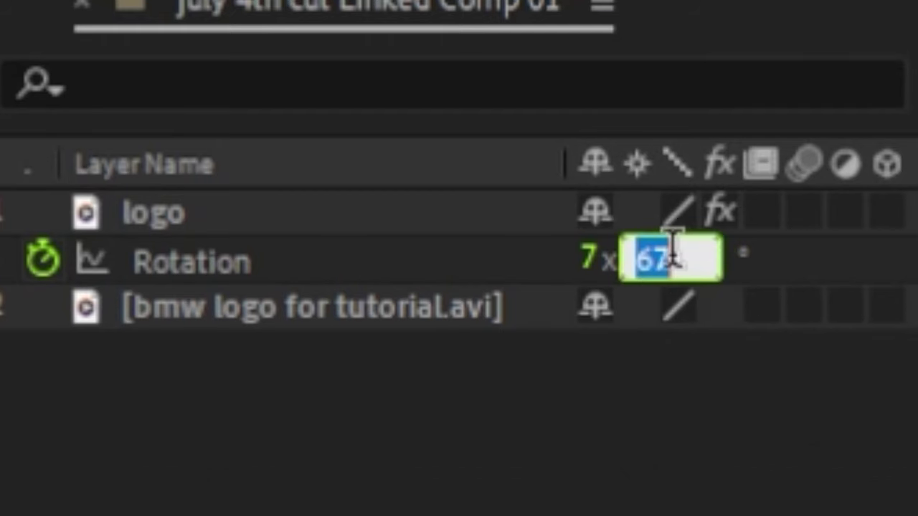
type("0")
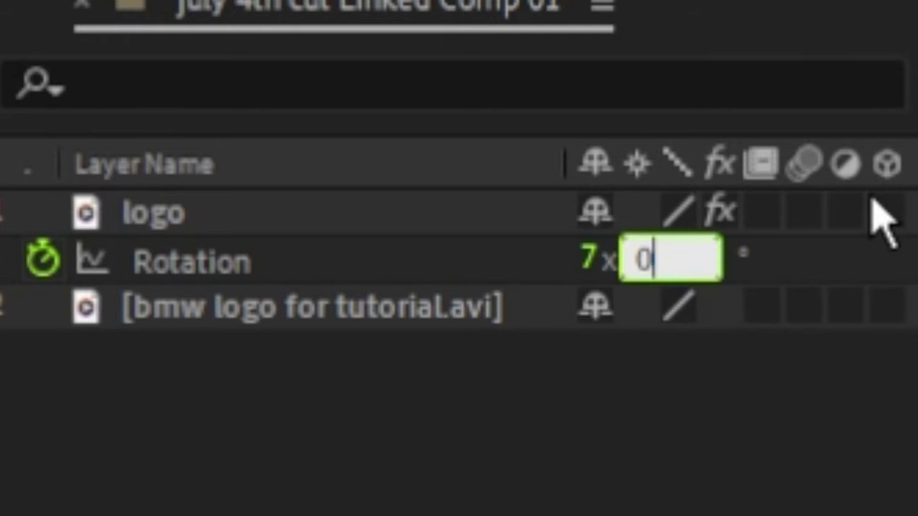
key("Return")
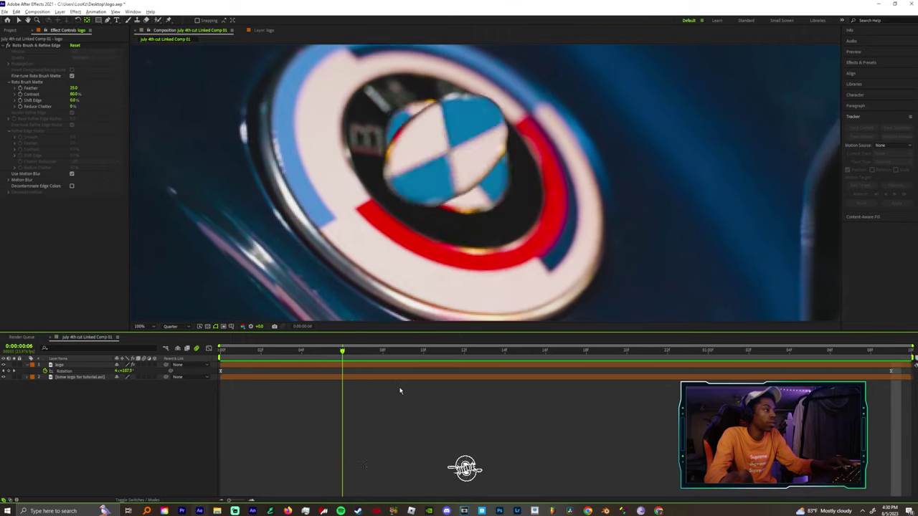
Enable motion blur on the logo layer and preview the spin from frame 0
left_click_drag(891, 351, 220, 402)
scroll(388, 218, "down", 2)
key("space")
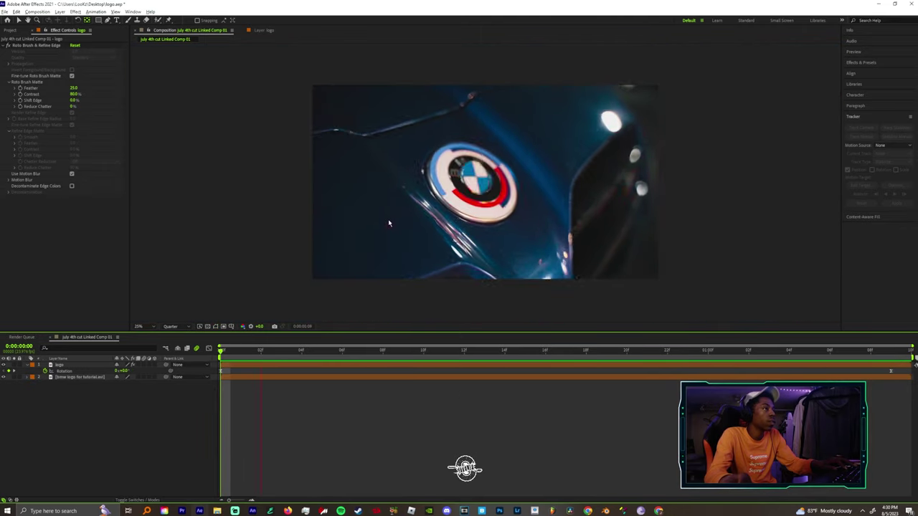
scroll(389, 220, "up", 1)
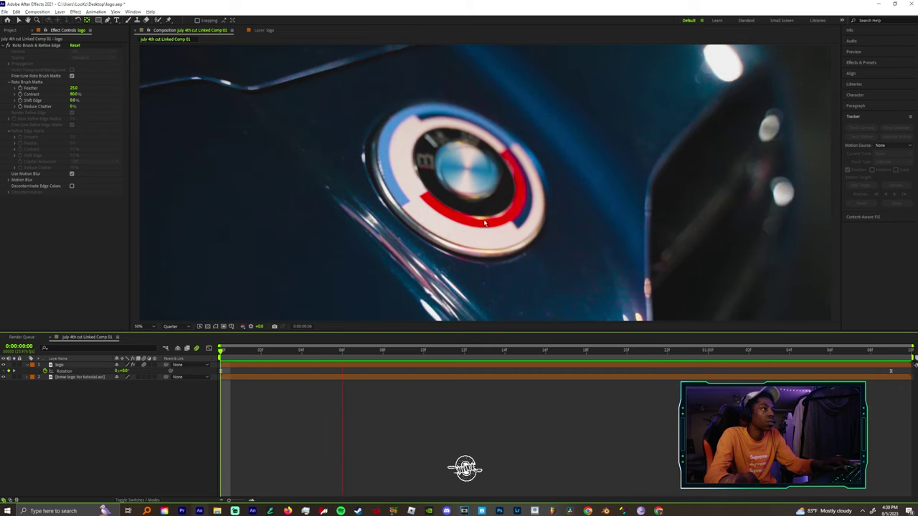
key("space")
Show the Scale property of both layers and scale the logo layer up to 134%
left_click(64, 377, "ctrl")
key("s")
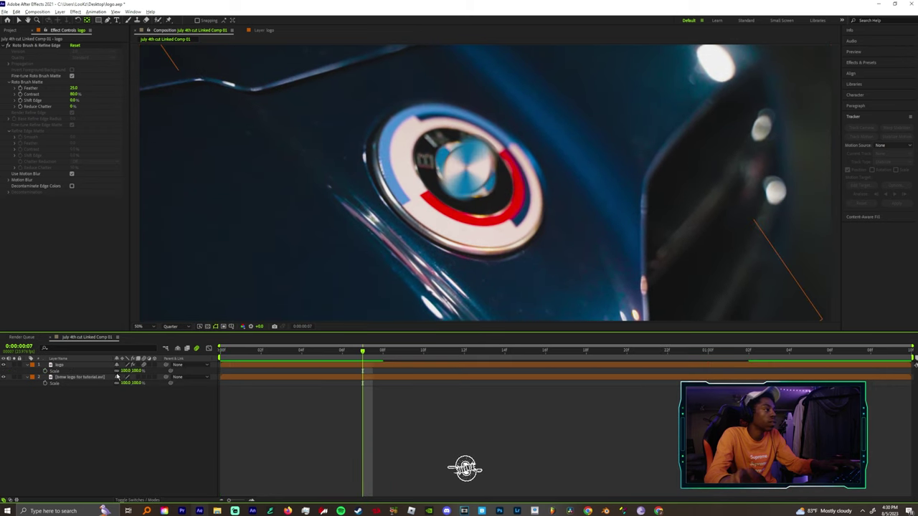
left_click(68, 365)
left_click_drag(125, 370, 140, 371)
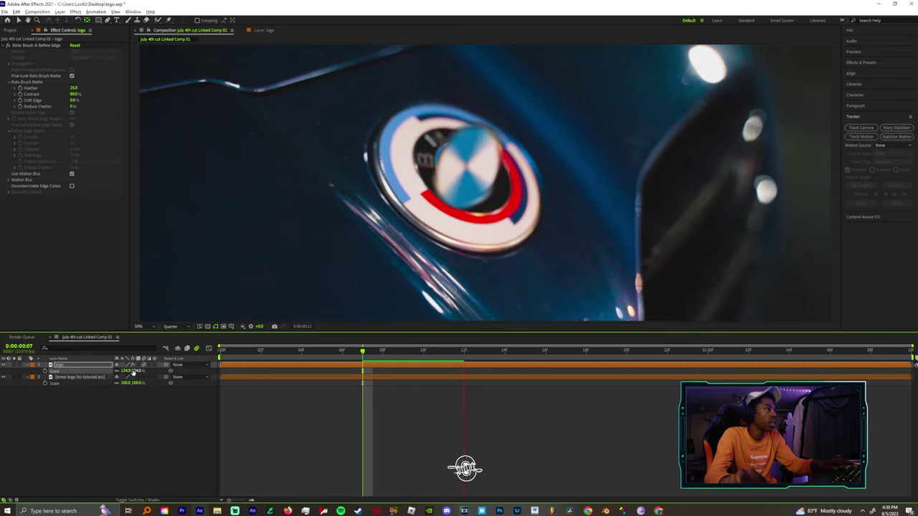
Duplicate the BMW footage layer, place the copy above the logo layer and name it bg
left_click(83, 378)
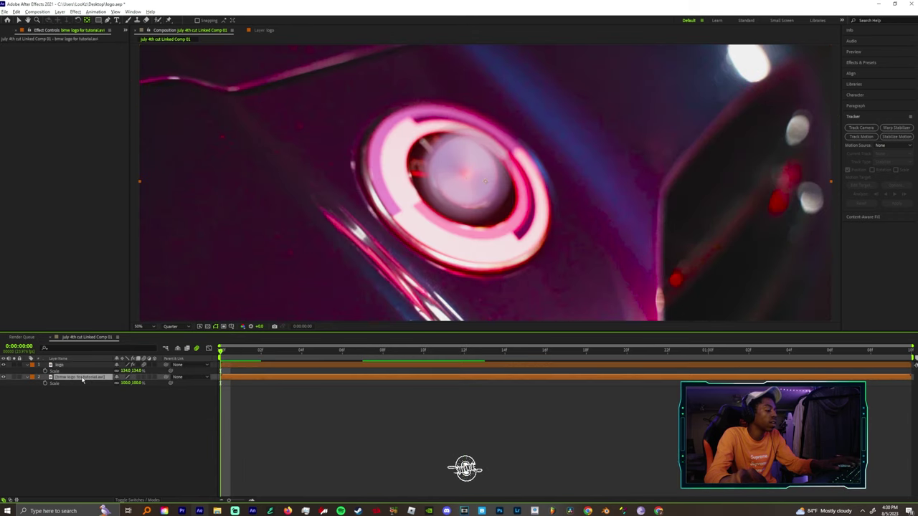
key("ctrl+d")
left_click_drag(82, 378, 81, 362)
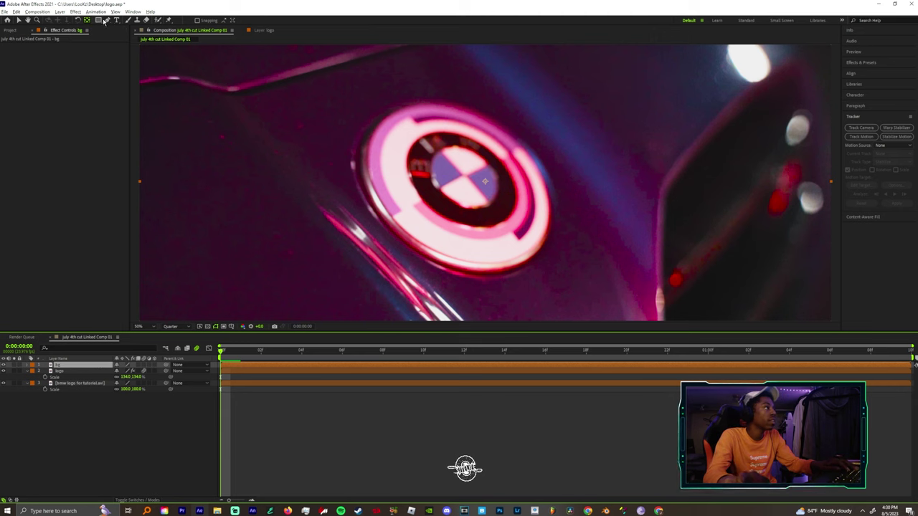
Draw a closed Pen mask on the bg layer around the emblem's blue-and-white centre at frame 0
left_click(109, 20)
left_click(429, 160)
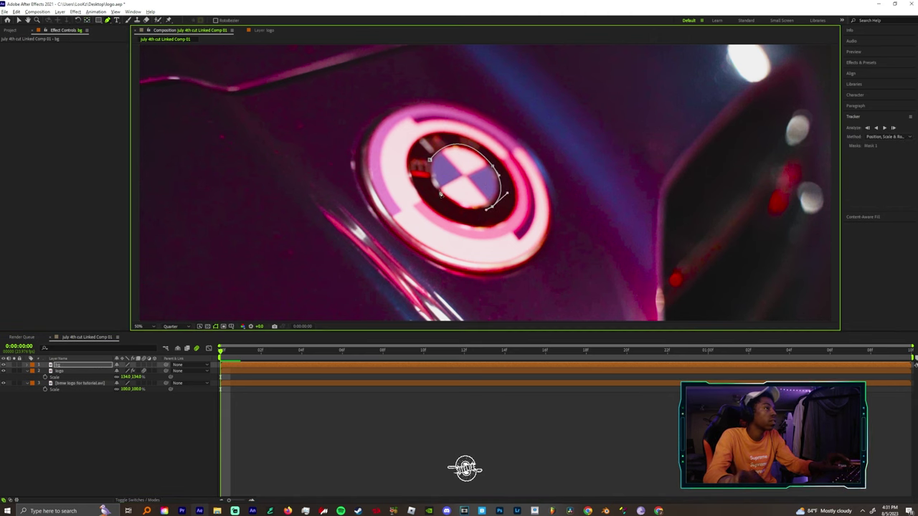
left_click(429, 160)
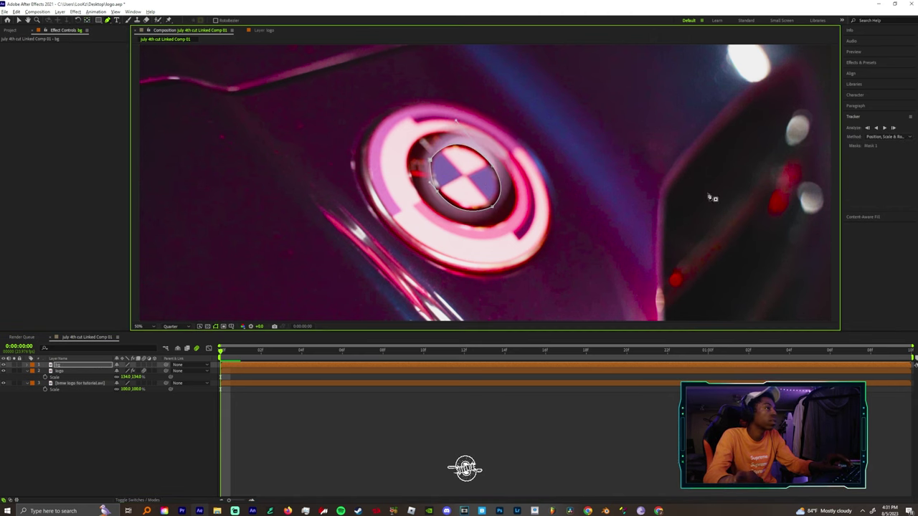
Track the bg layer's Mask 1 forward through the whole clip using position, scale and rotation
left_click(70, 367)
key("m")
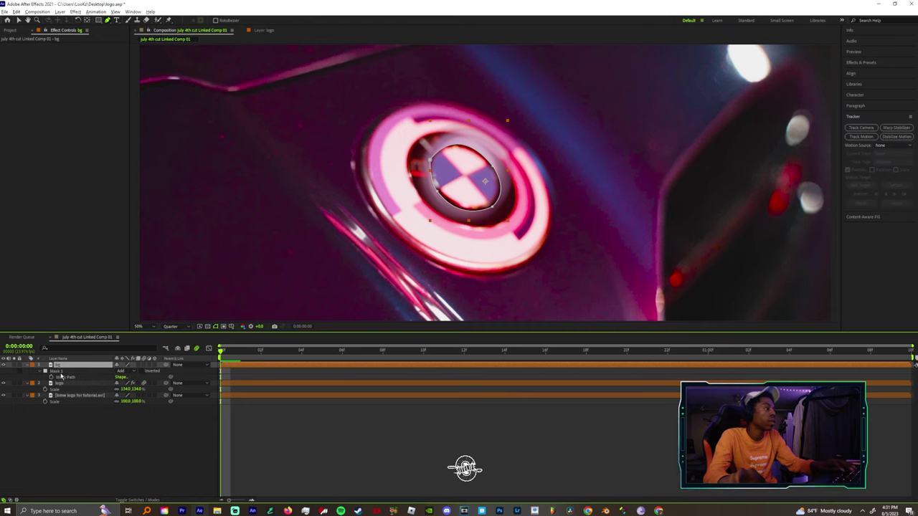
left_click(63, 373)
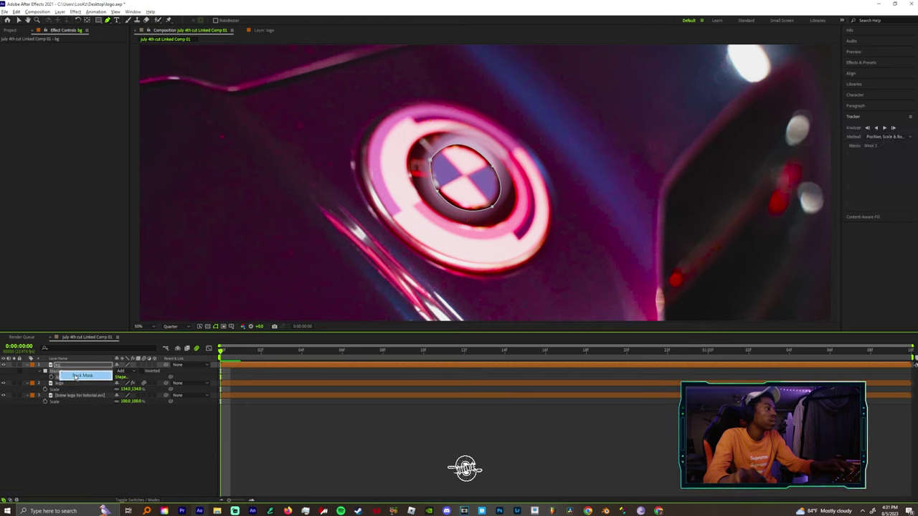
left_click(75, 377)
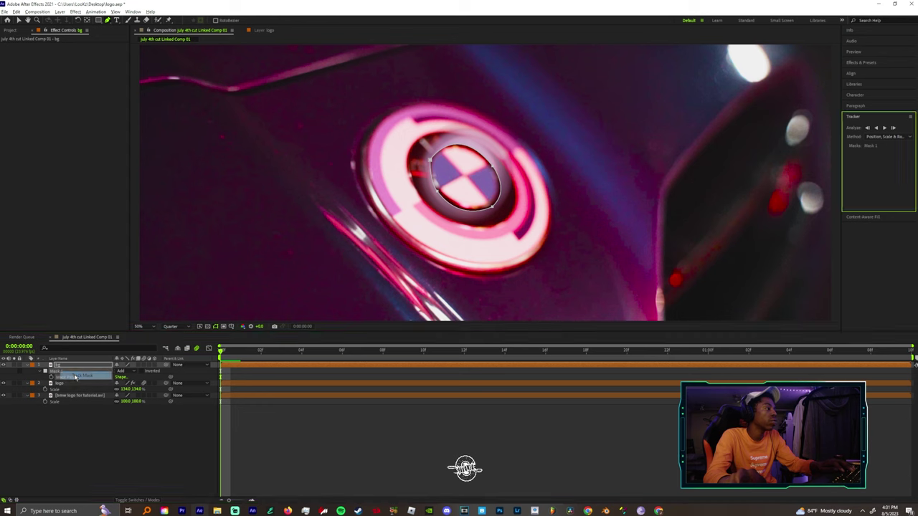
left_click(886, 128)
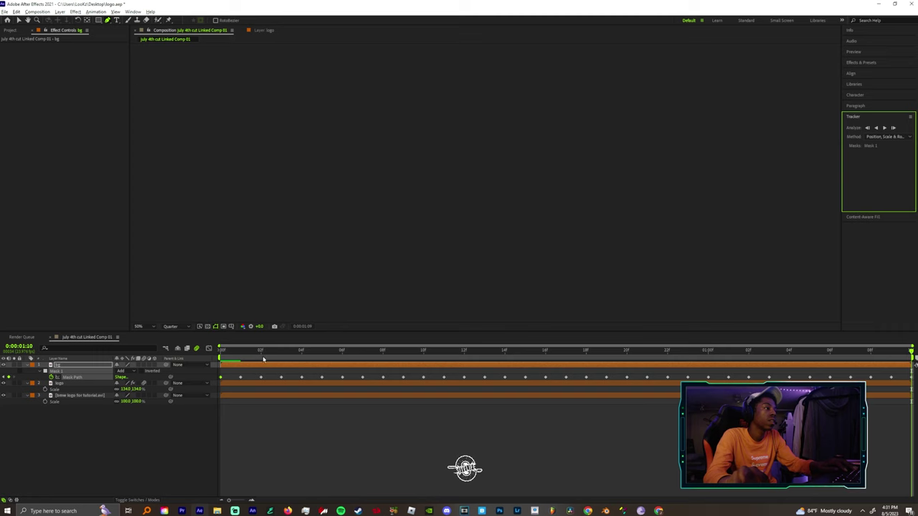
Return to frame 0 and set the bg layer's Mask 1 mode to Subtract
left_click_drag(264, 359, 204, 362)
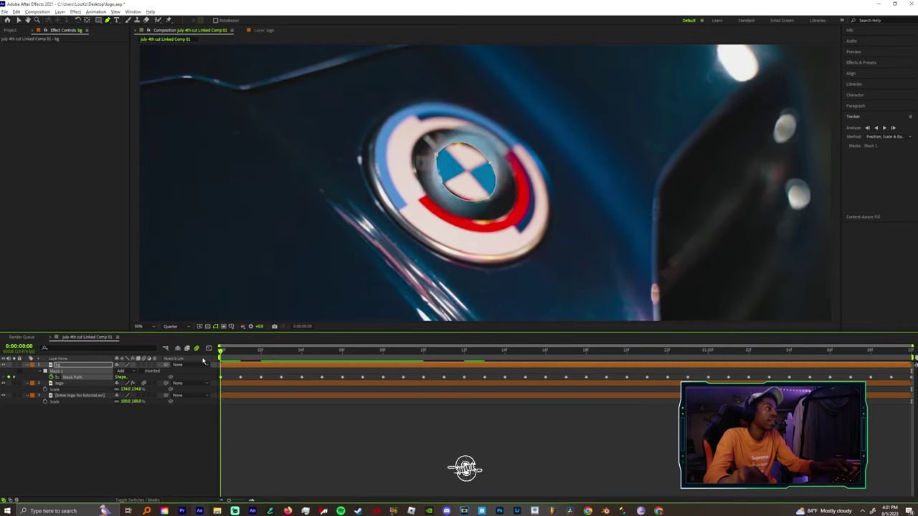
left_click(75, 378)
left_click(40, 372)
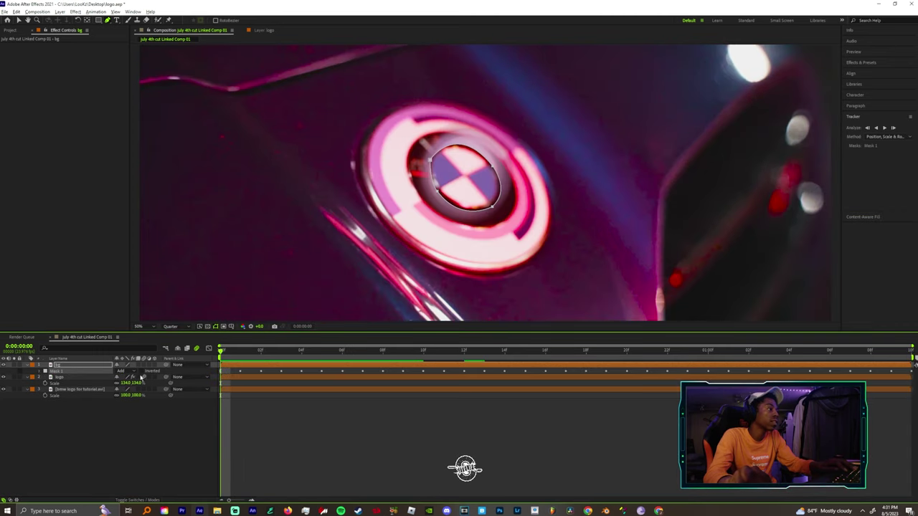
left_click(128, 372)
left_click(135, 395)
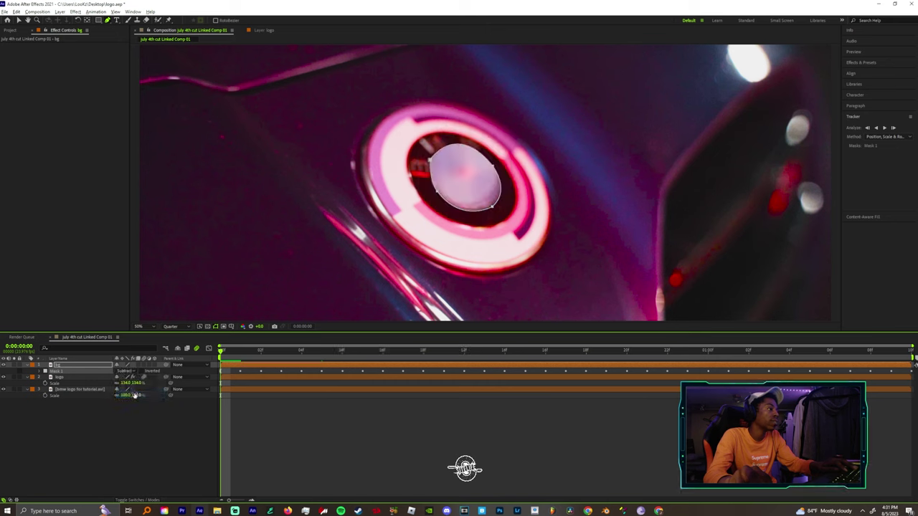
left_click(313, 452)
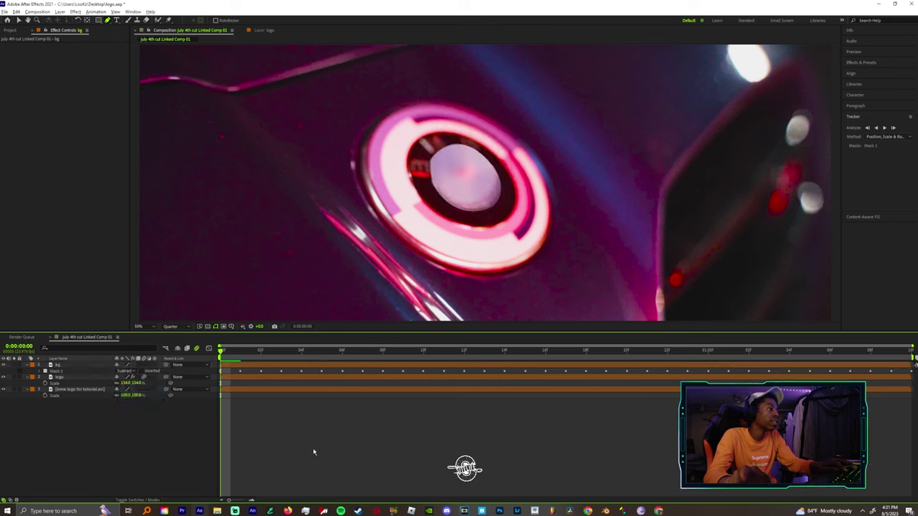
Set Mask 1's feather to about 65 pixels and its expansion to -12 pixels, previewing the blended edge
left_click(39, 371)
left_click_drag(125, 383, 142, 397)
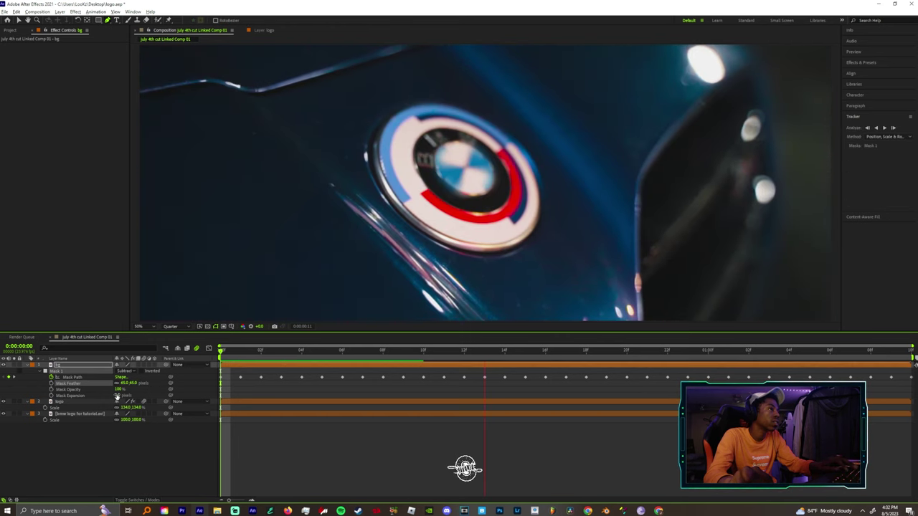
key("space")
left_click_drag(117, 397, 127, 396)
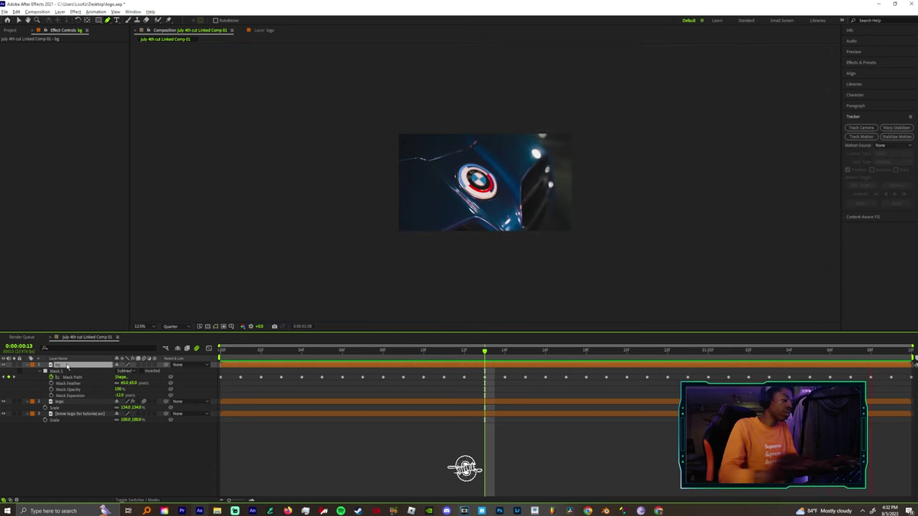
Apply the RSMB Pro motion blur effect to the bg layer
key("ctrl+space")
type("rsmb")
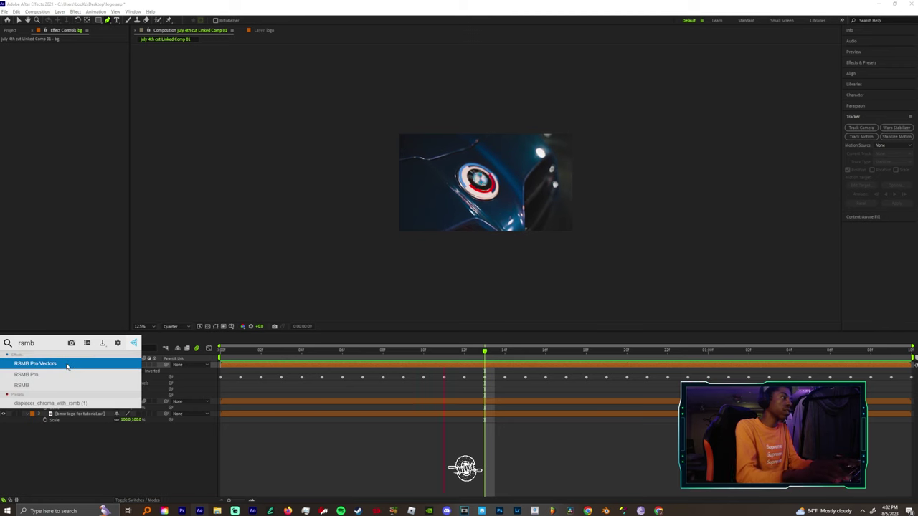
key("Return")
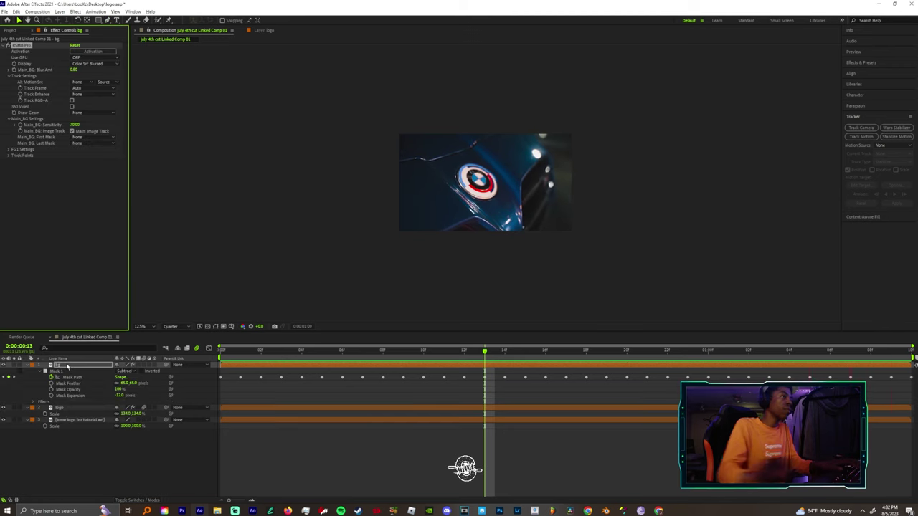
Apply the RSMB Pro motion blur effect to the logo layer
left_click(258, 409)
key("ctrl+space")
type("rms")
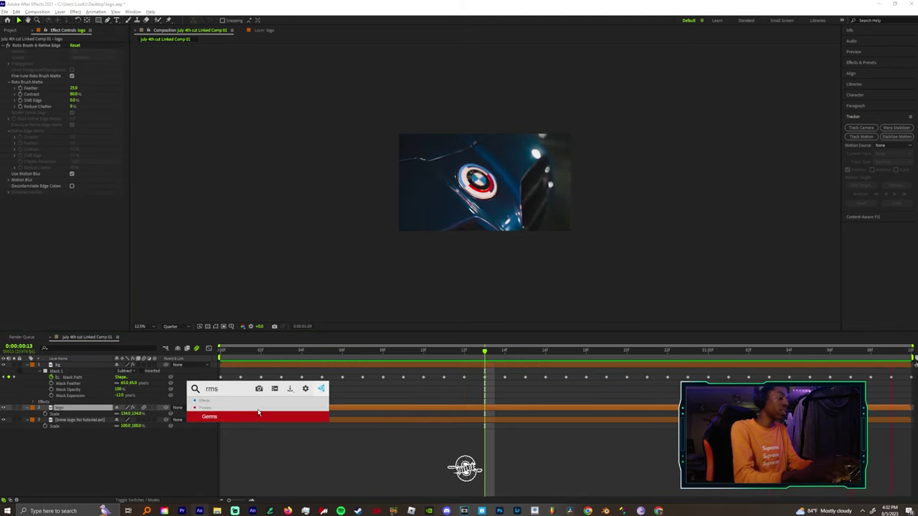
key("BackSpace")
key("BackSpace")
type("s")
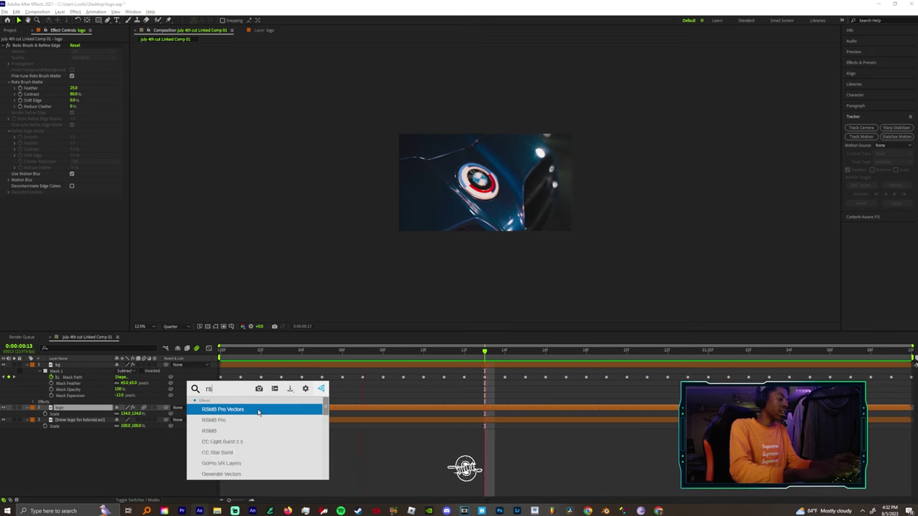
type("mb")
key("Return")
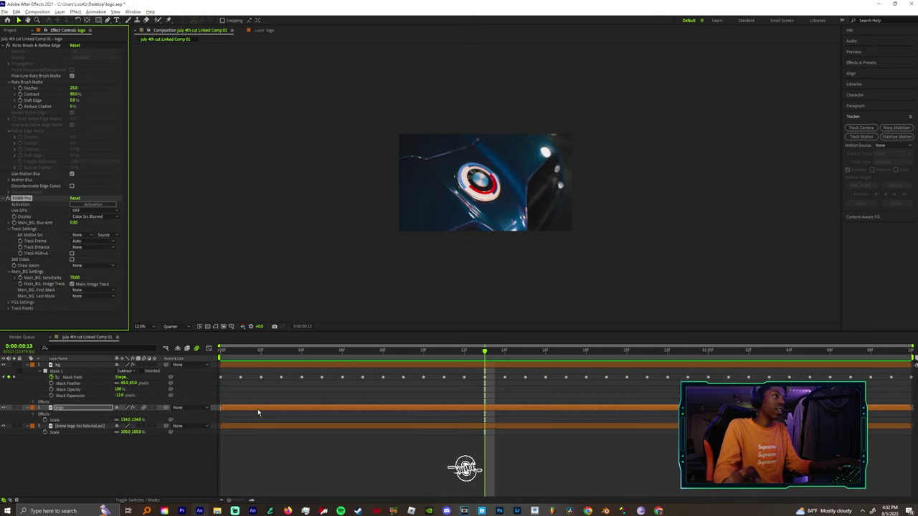
Fit the composition in the viewer and play back the finished logo spin
left_click(141, 327)
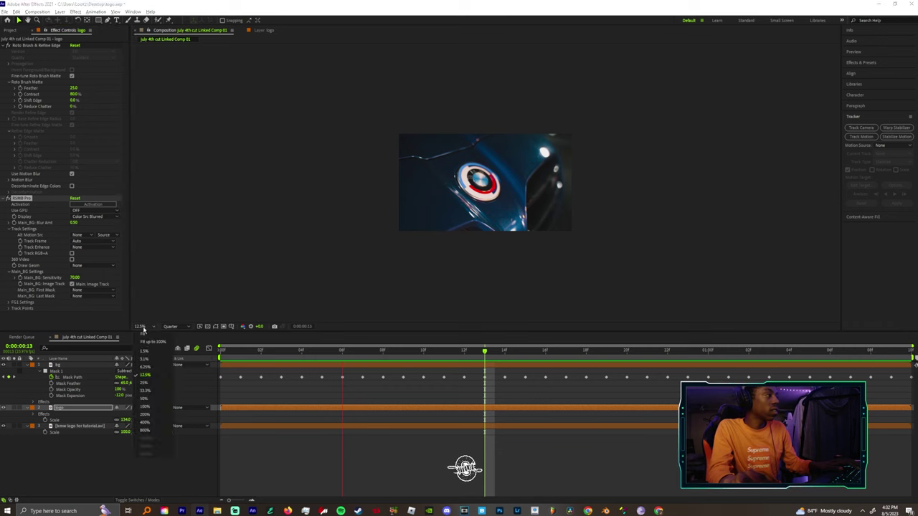
left_click(145, 335)
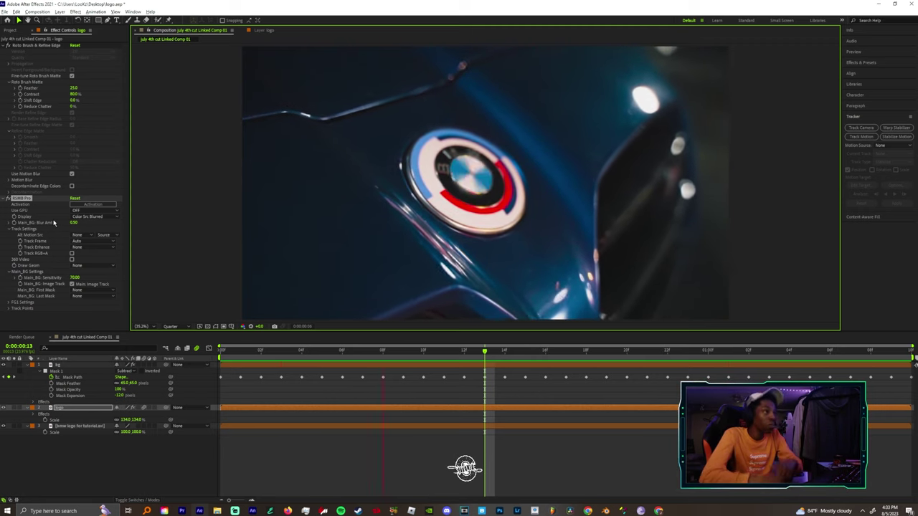
left_click_drag(250, 348, 353, 373)
key("space")
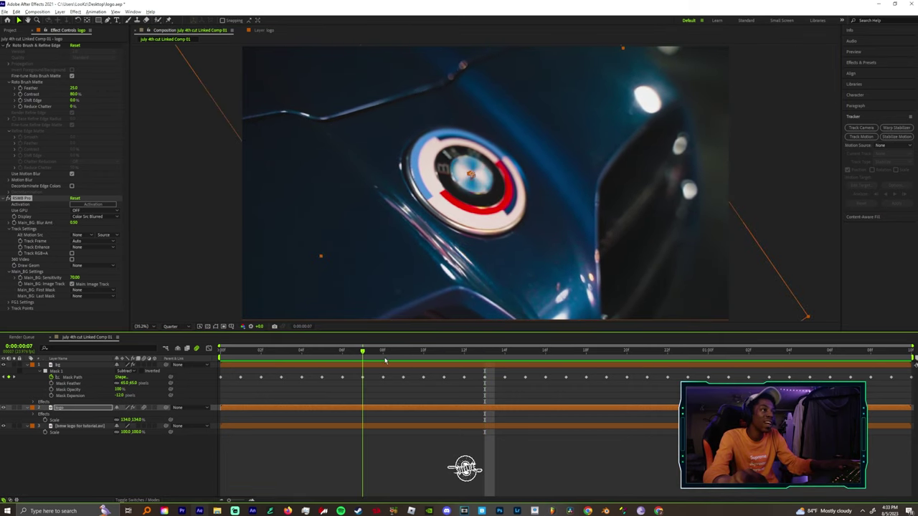
key("space")
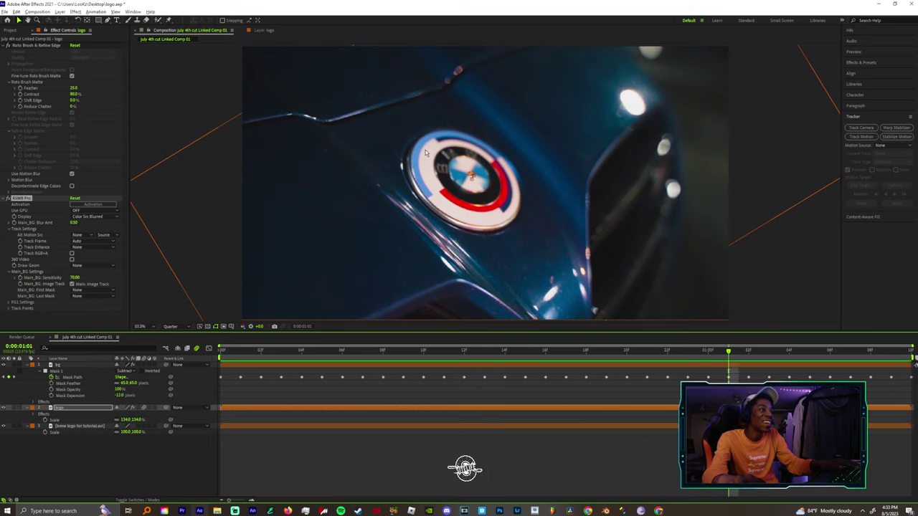
scroll(425, 152, "down", 3)
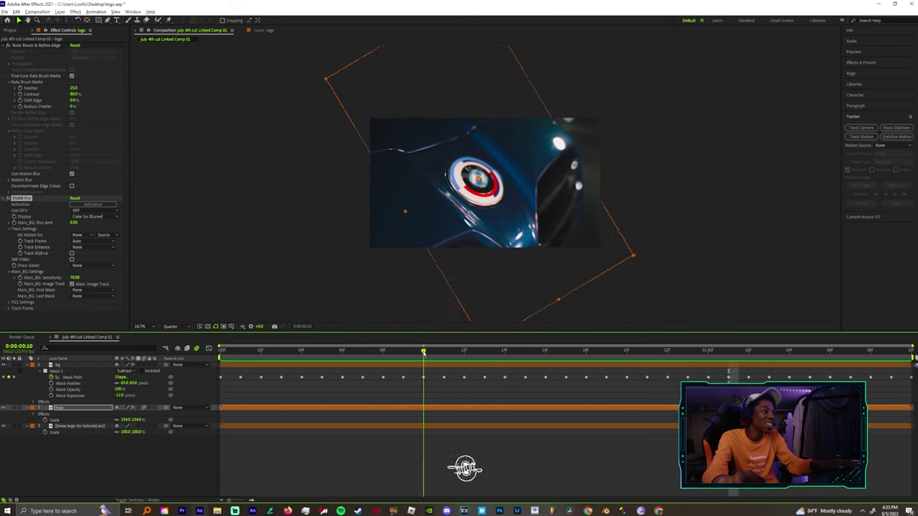